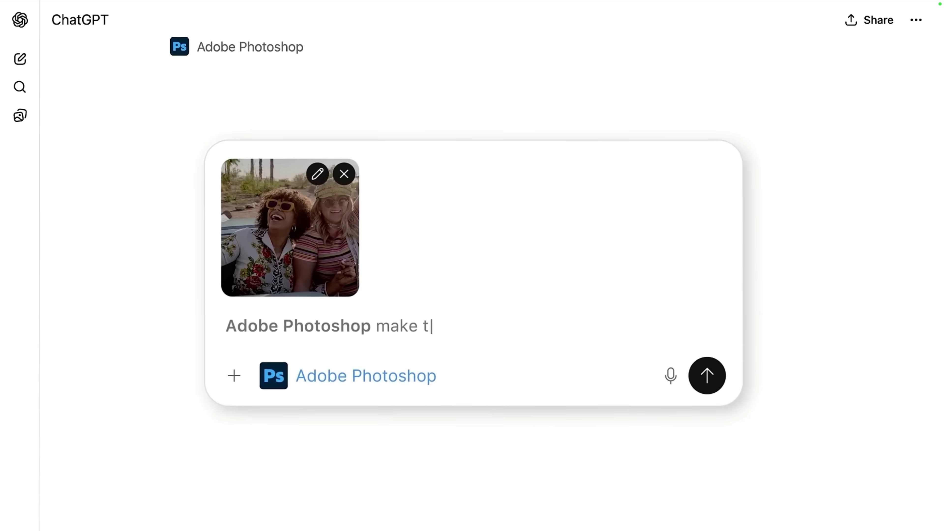
# Send the car photo to Photoshop for enhancement and raise its Exposure to 0.37
pyautogui.click(781, 409)
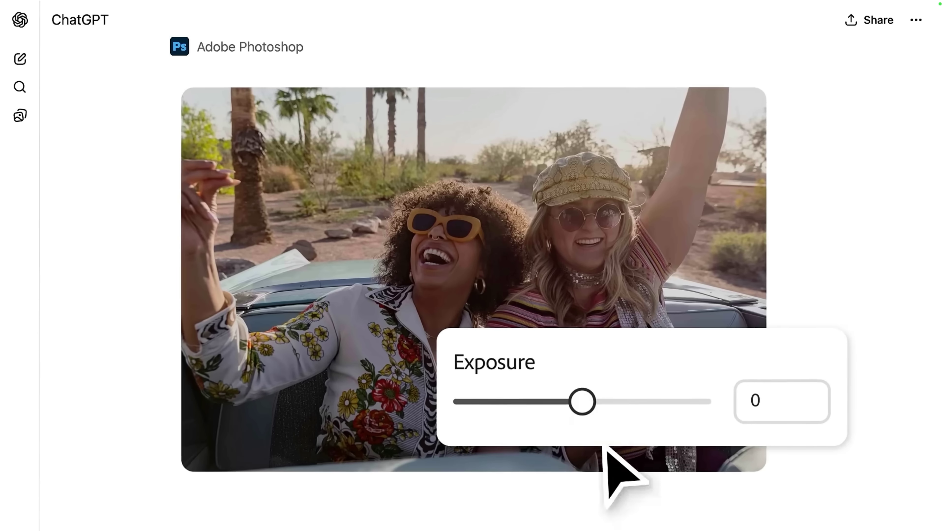
pyautogui.moveTo(582, 401); pyautogui.dragTo(637, 401)
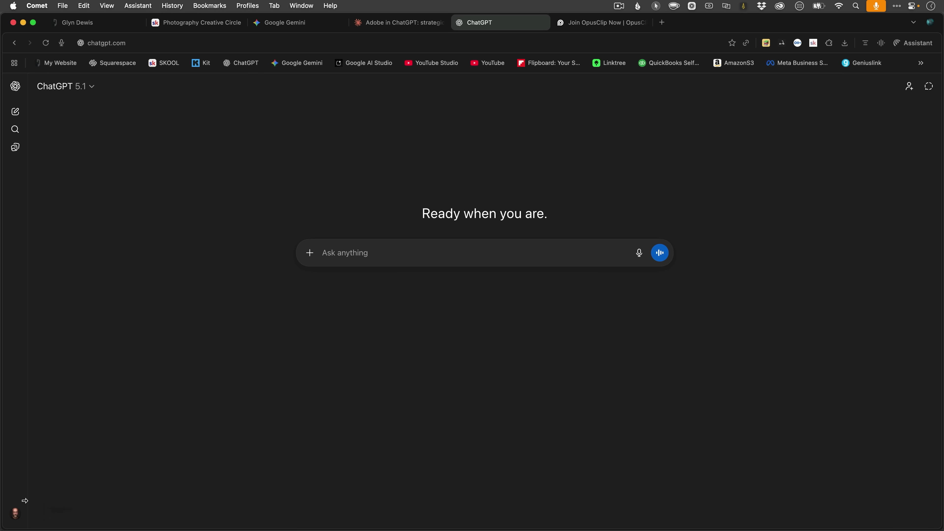
# Go to Settings from the profile menu and show the Apps & Connectors page
pyautogui.click(15, 516)
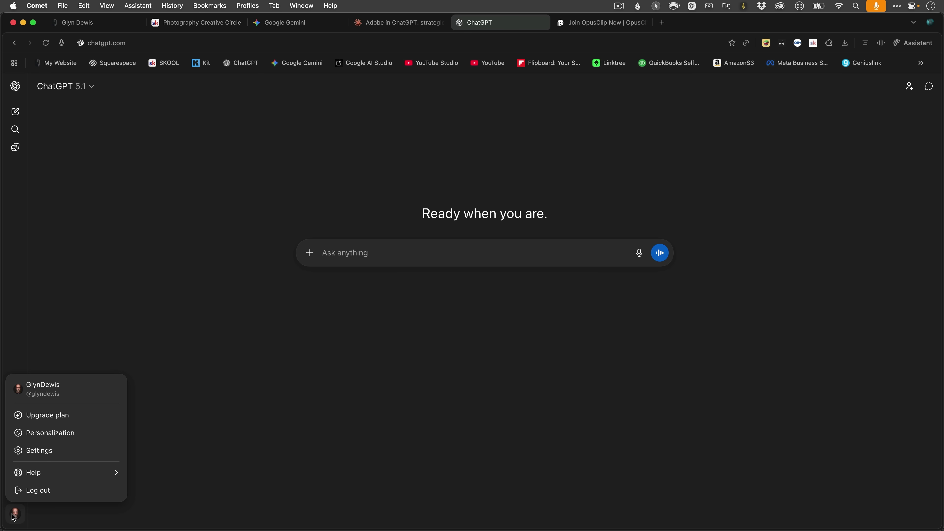
pyautogui.click(38, 449)
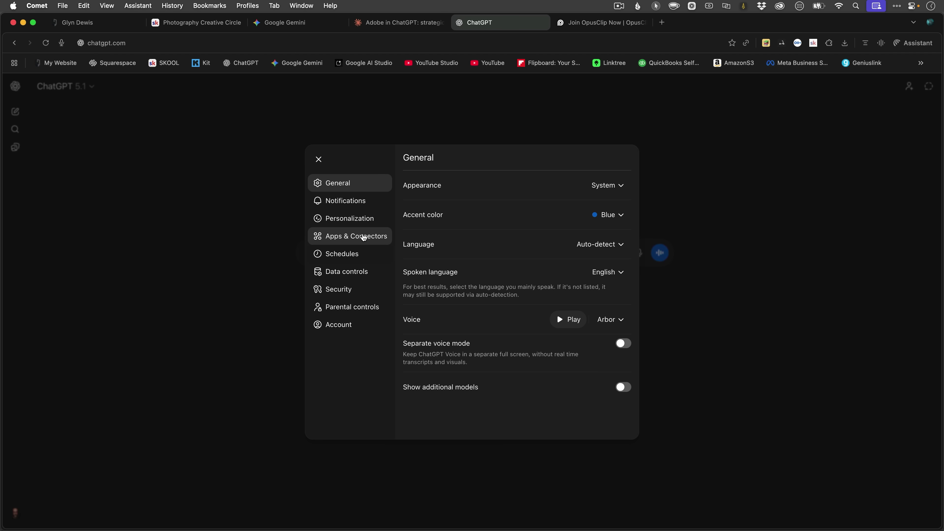
pyautogui.click(363, 238)
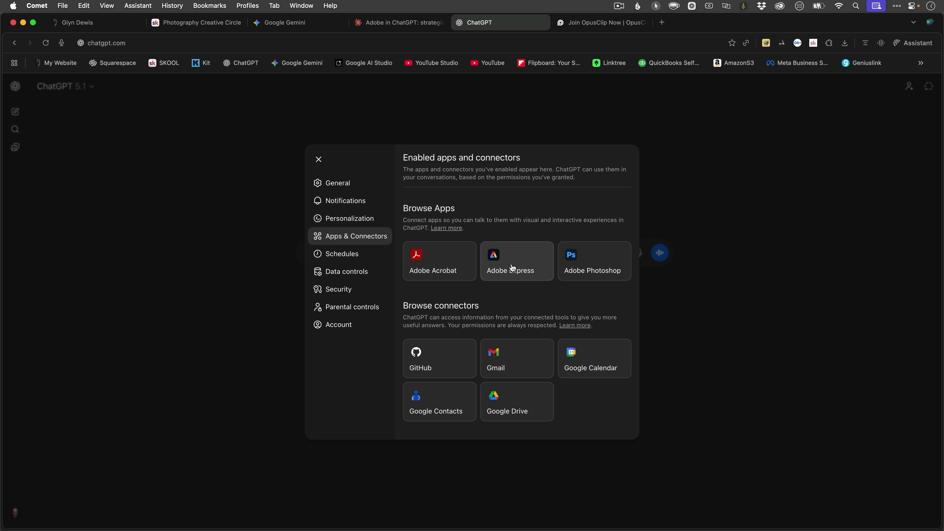
# Connect the Adobe Photoshop app to ChatGPT and return to the apps list
pyautogui.click(585, 265)
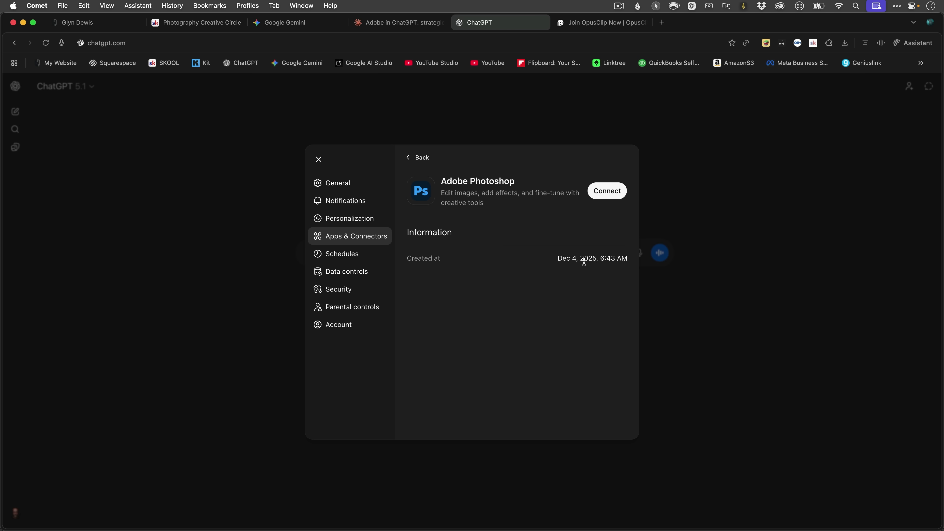
pyautogui.click(607, 191)
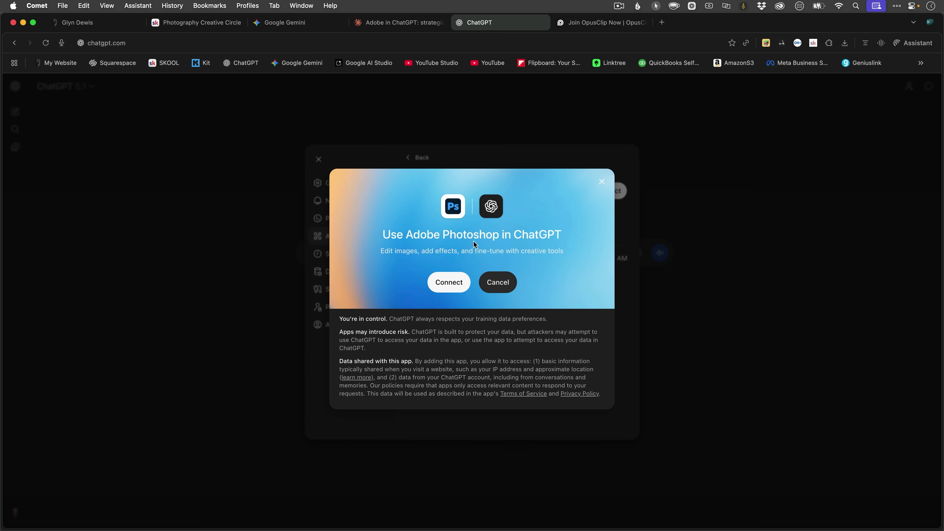
pyautogui.click(450, 283)
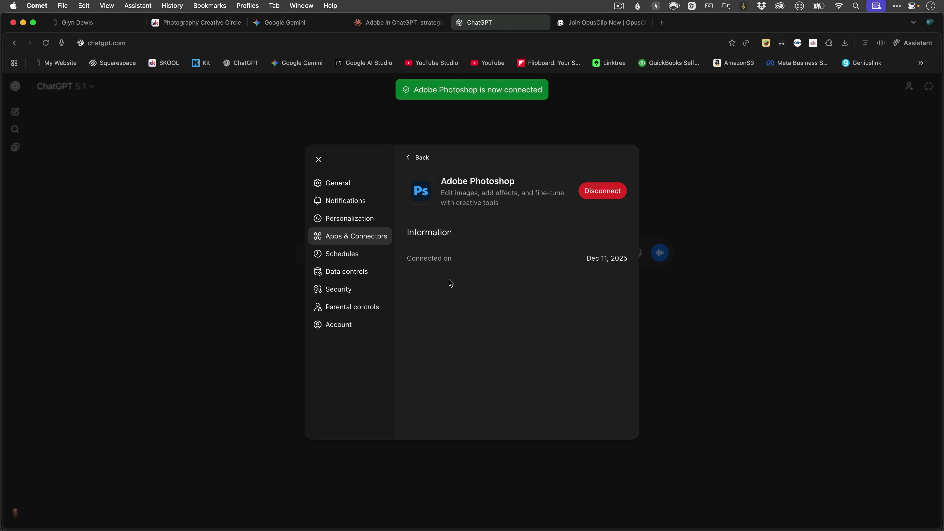
pyautogui.click(413, 158)
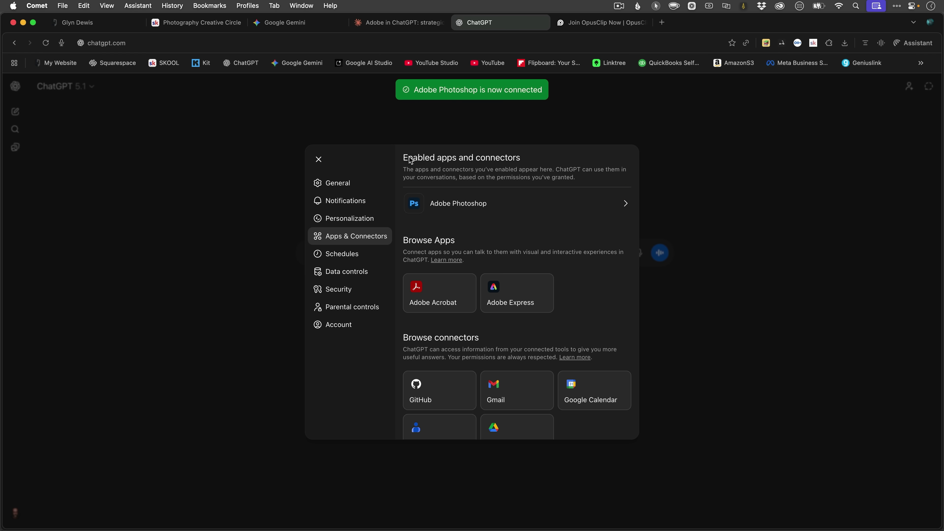
# Connect Adobe Acrobat without an Adobe account and return to the apps list
pyautogui.click(443, 301)
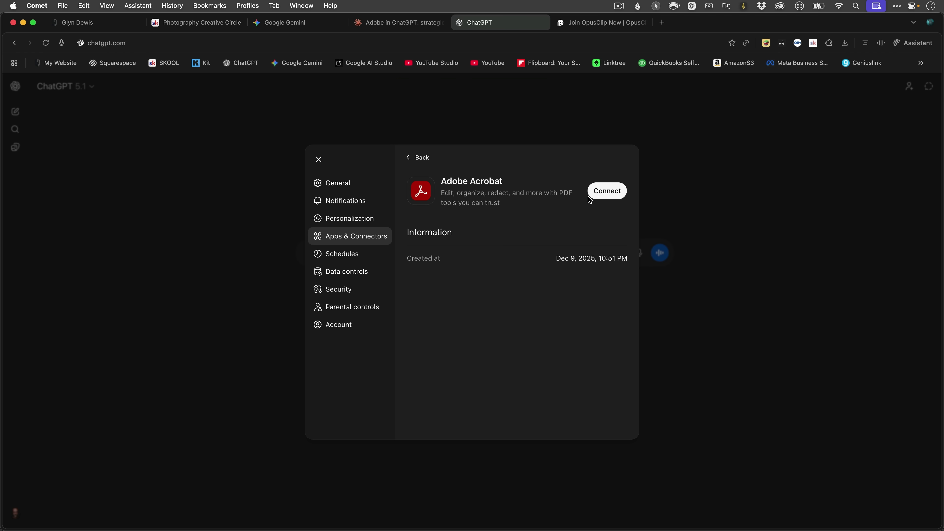
pyautogui.click(603, 193)
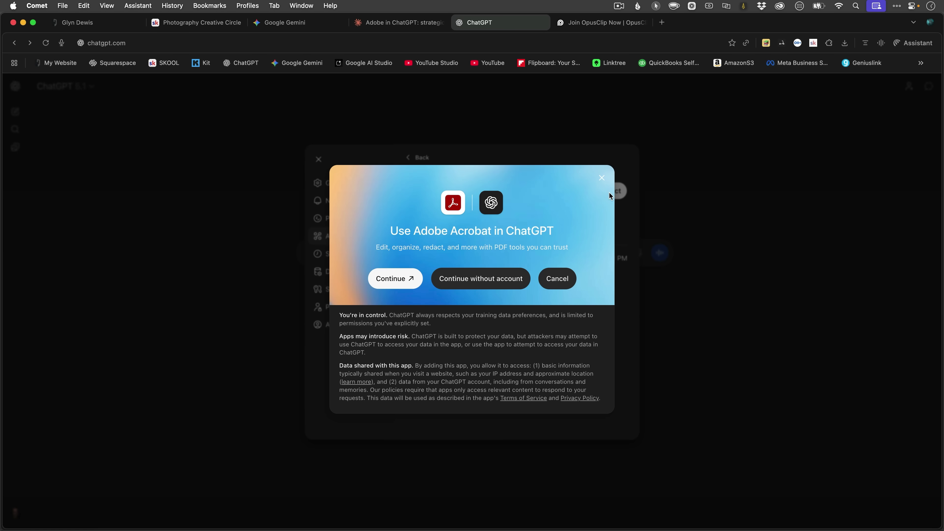
pyautogui.click(483, 282)
pyautogui.click(410, 158)
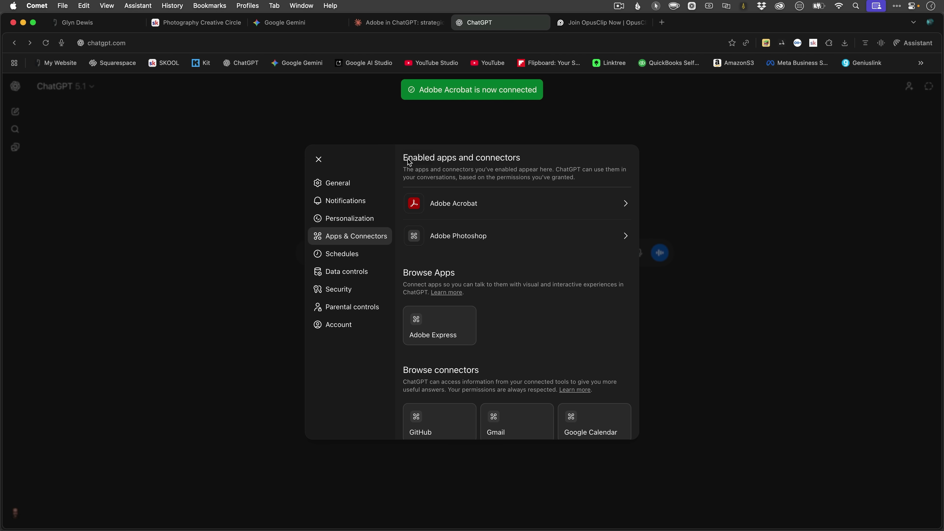
# Connect Adobe Express by signing in with the saved Adobe account e-mail
pyautogui.click(442, 322)
pyautogui.click(607, 191)
pyautogui.click(448, 273)
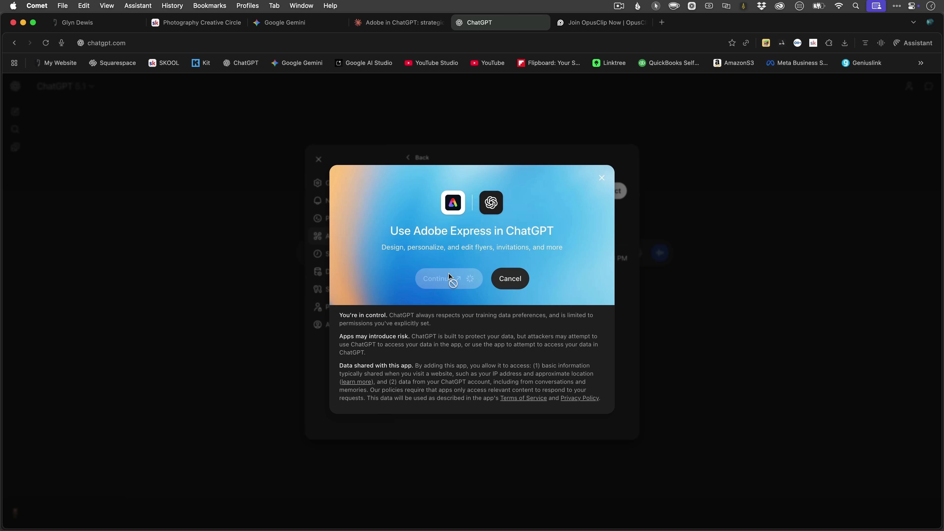
pyautogui.click(595, 241)
pyautogui.click(677, 247)
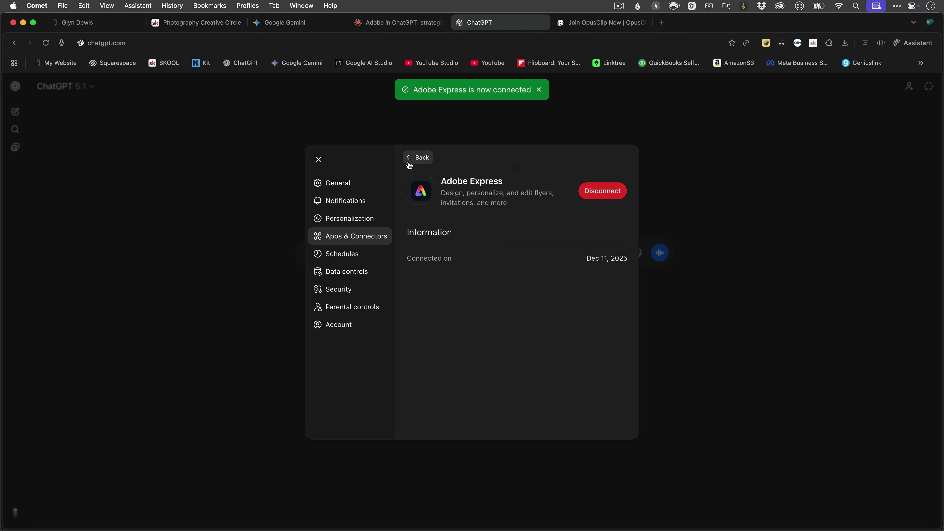
pyautogui.click(409, 161)
# Close settings, generate a 16:9 image of a bearded mountaineer against snowy peaks, and view it full size
pyautogui.click(220, 237)
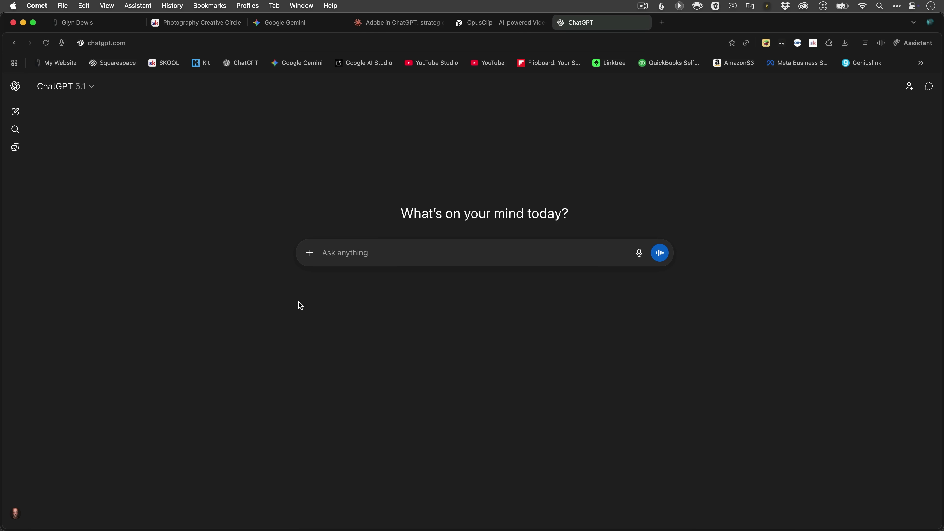
pyautogui.click(309, 253)
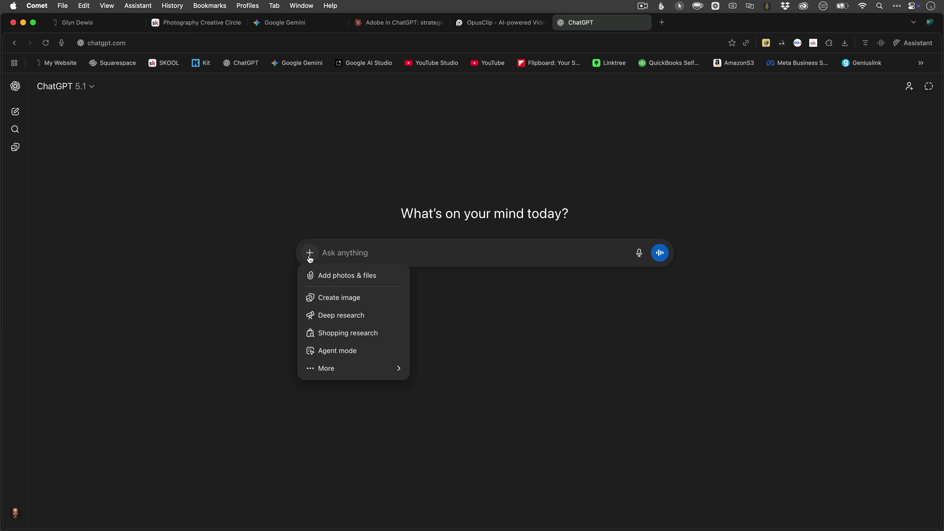
pyautogui.click(334, 298)
pyautogui.write('Create a 16:9 aspect ratio image of a man mountaineer in the wilderness.')
pyautogui.press('Return')
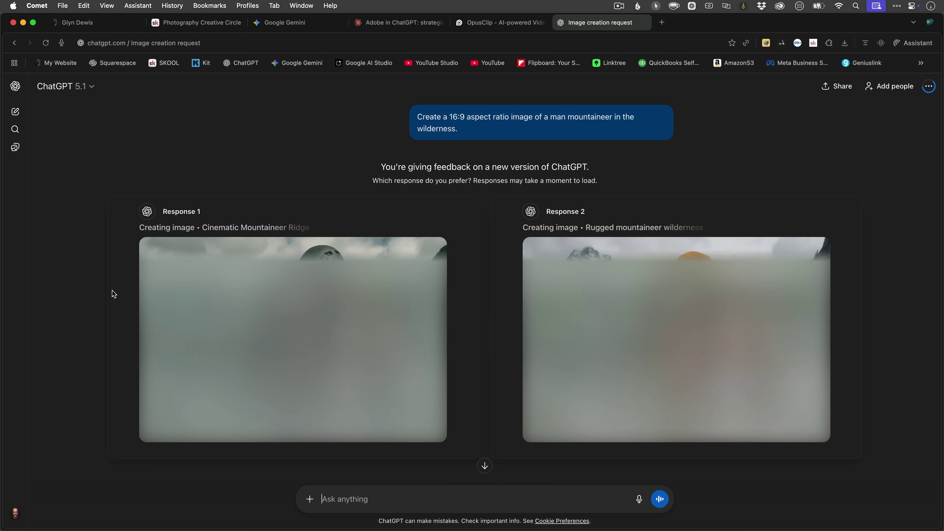
pyautogui.click(248, 318)
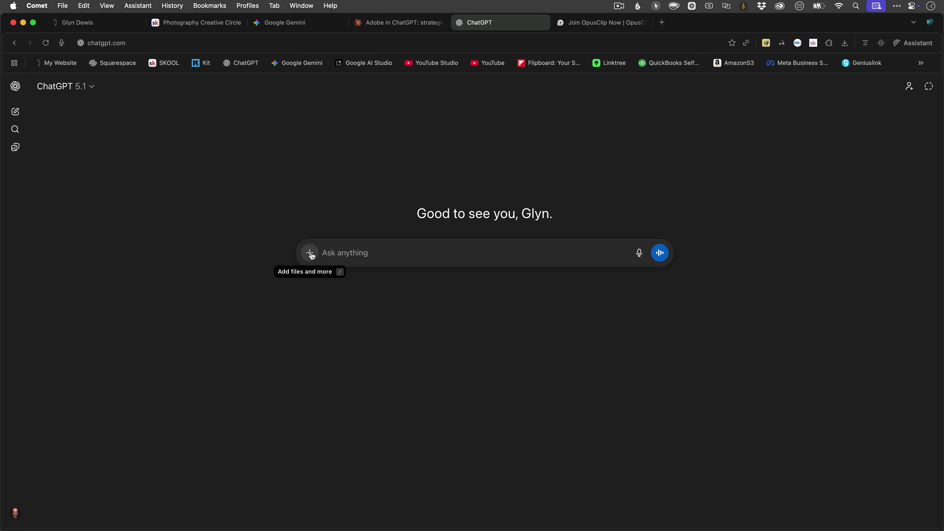
# Add Adobe Photoshop as the app for the new message
pyautogui.click(311, 254)
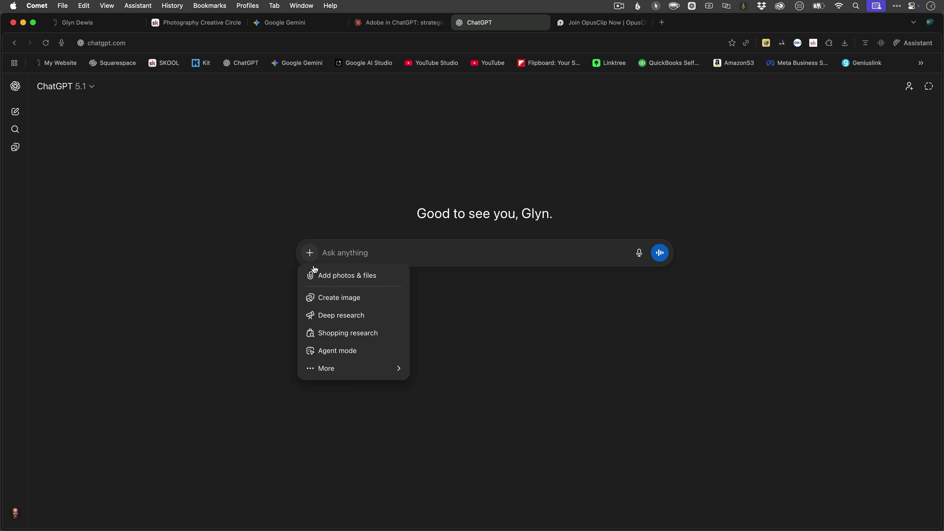
pyautogui.moveTo(337, 368)
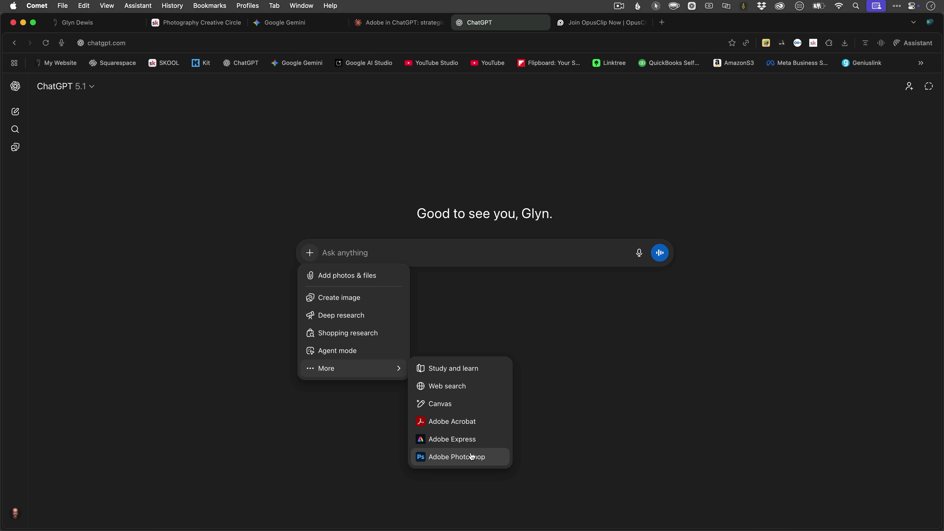
pyautogui.click(474, 461)
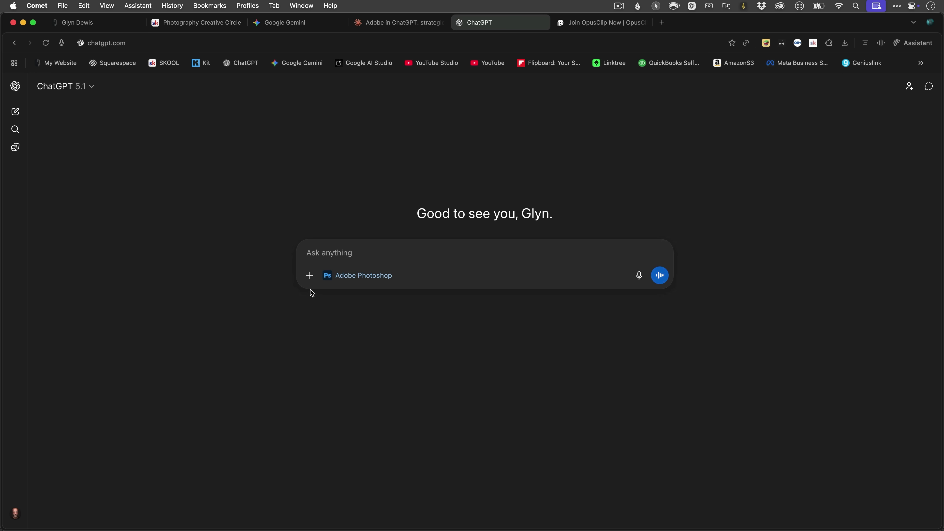
# Attach the _DWS7713.jpg photo from the edits folder to the prompt
pyautogui.click(310, 275)
pyautogui.click(331, 297)
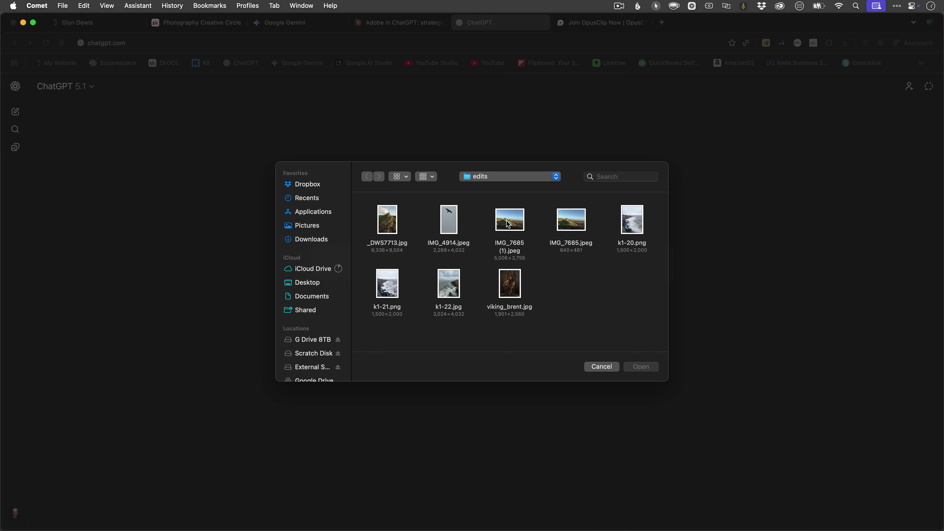
pyautogui.click(388, 222)
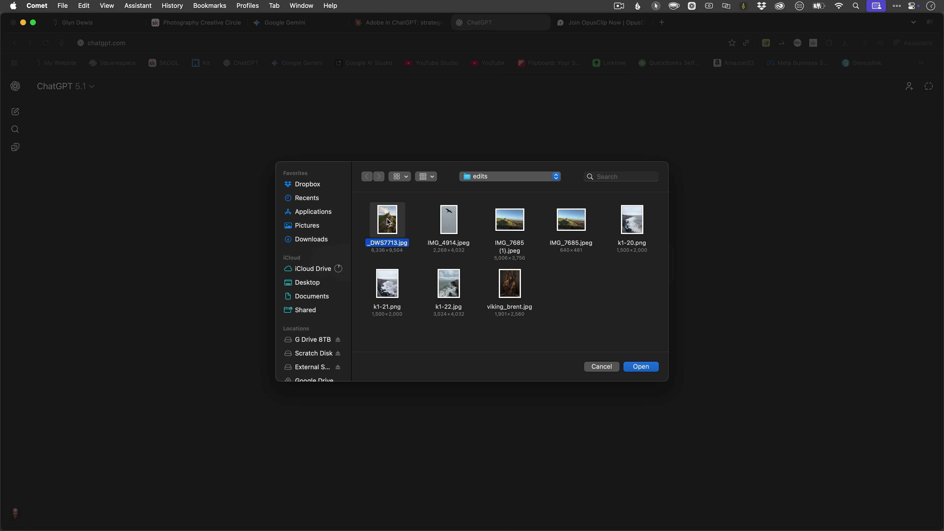
pyautogui.click(641, 367)
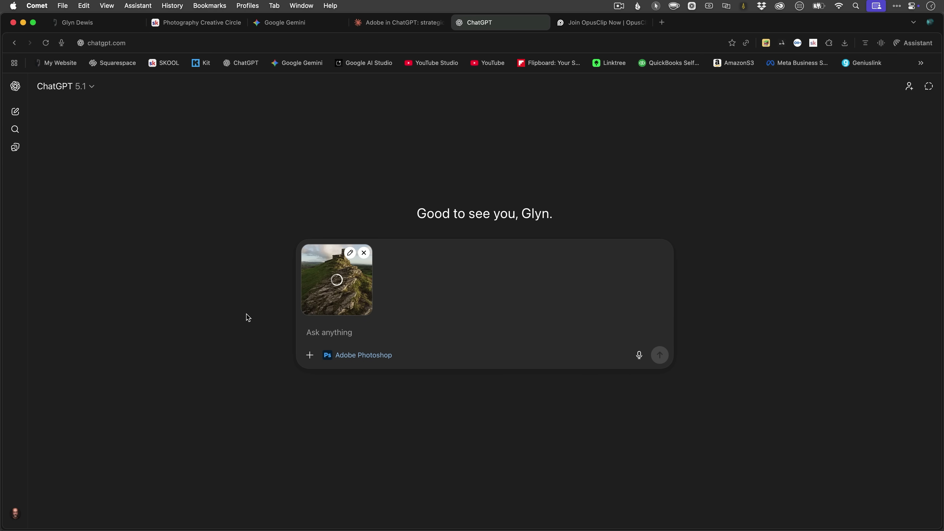
# Ask Photoshop to 'brighten this image' and set the second result's Exposure to -0.72
pyautogui.write('brighten this image')
pyautogui.press('Return')
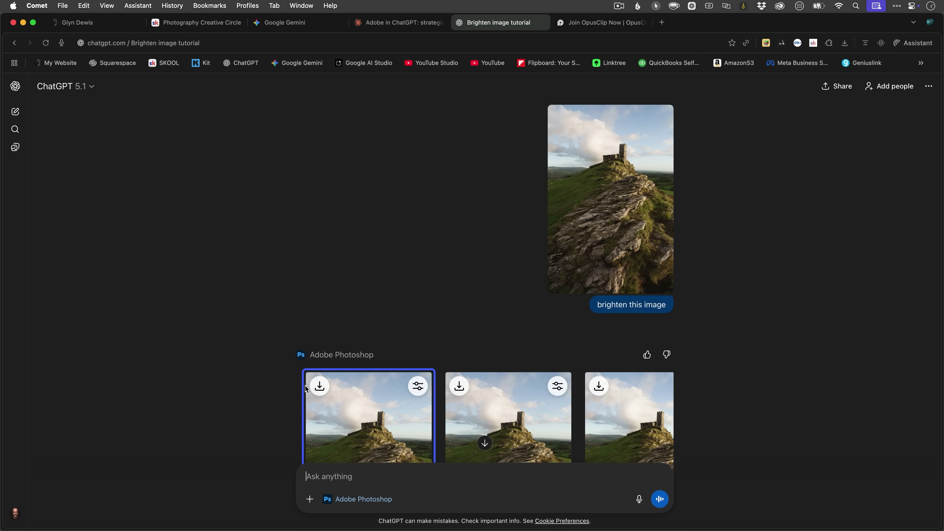
pyautogui.click(363, 406)
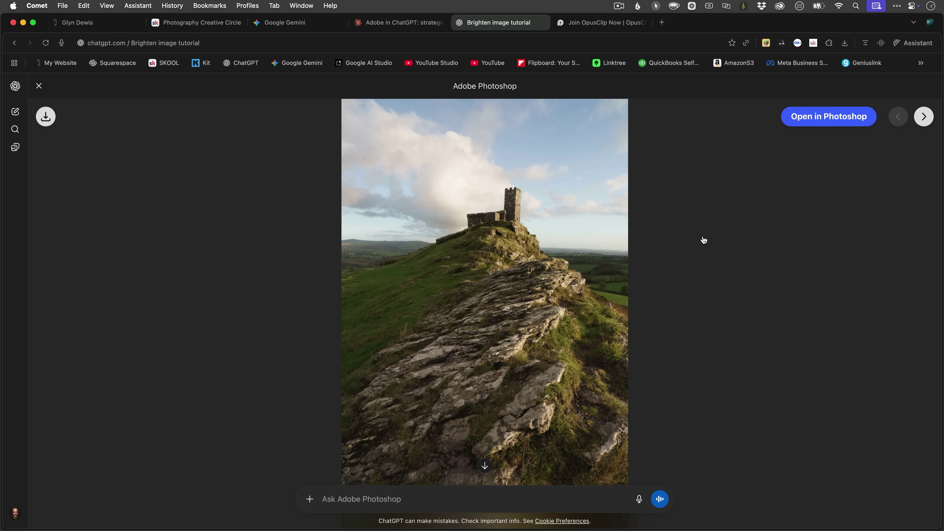
pyautogui.click(924, 117)
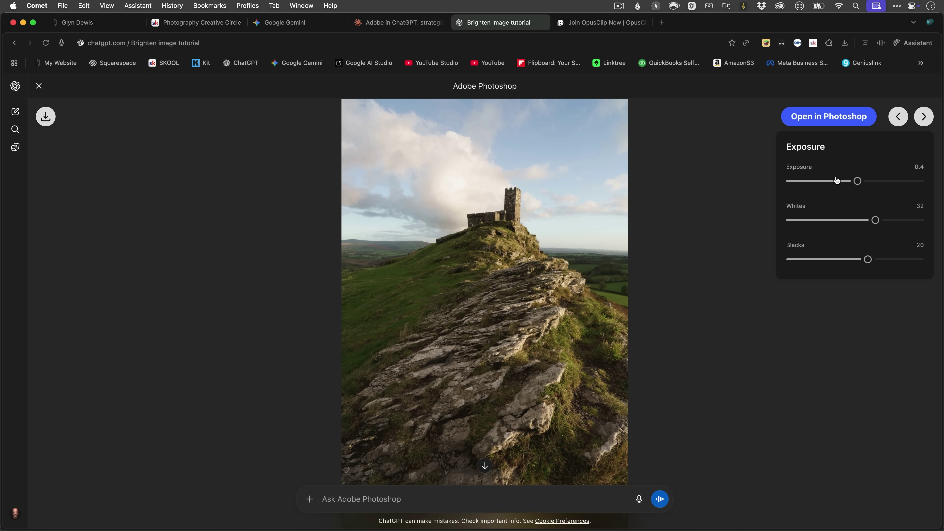
pyautogui.moveTo(858, 181); pyautogui.dragTo(849, 181)
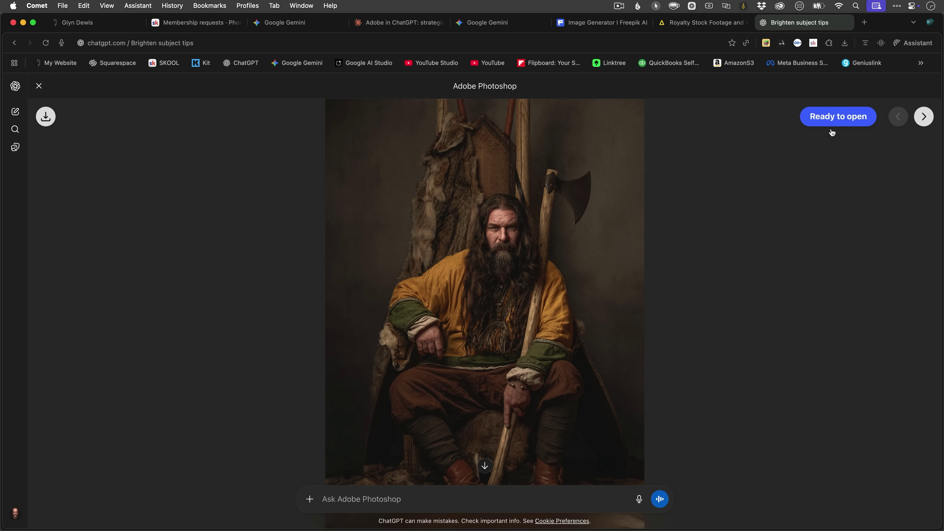
# Launch the edited viking portrait in Adobe Photoshop via the Ready to open button
pyautogui.click(833, 122)
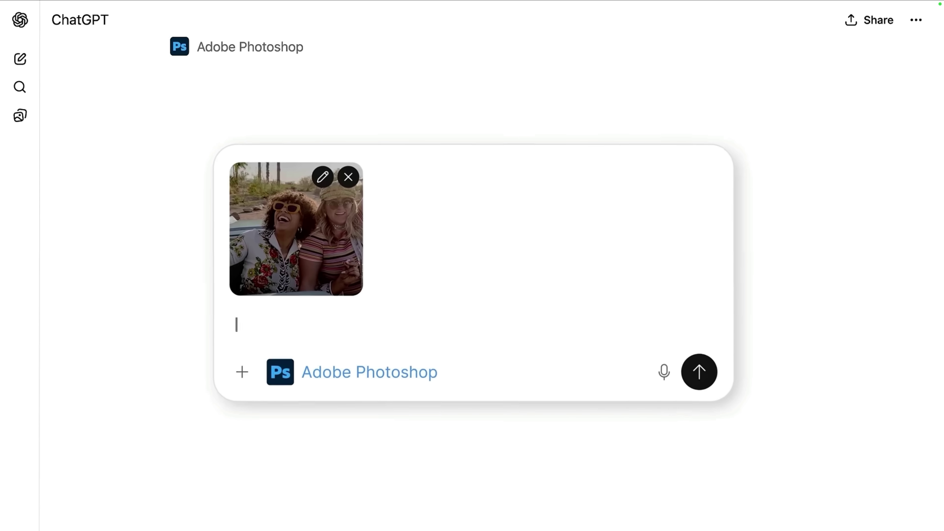
# Ask Photoshop to make the people pop in the vacation photo and set Exposure to 0.12
pyautogui.write('make the people pop in my vacation photo')
pyautogui.click(774, 404)
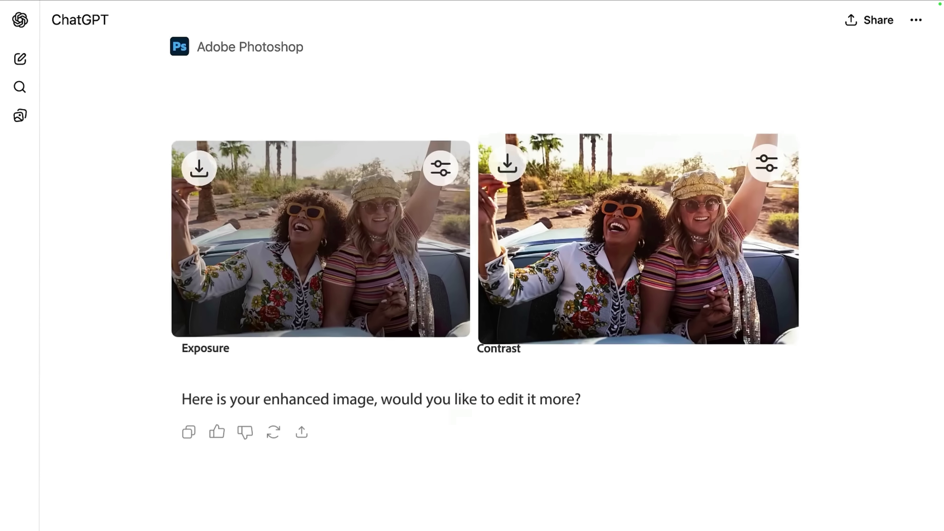
pyautogui.click(379, 327)
pyautogui.moveTo(607, 401); pyautogui.dragTo(602, 403)
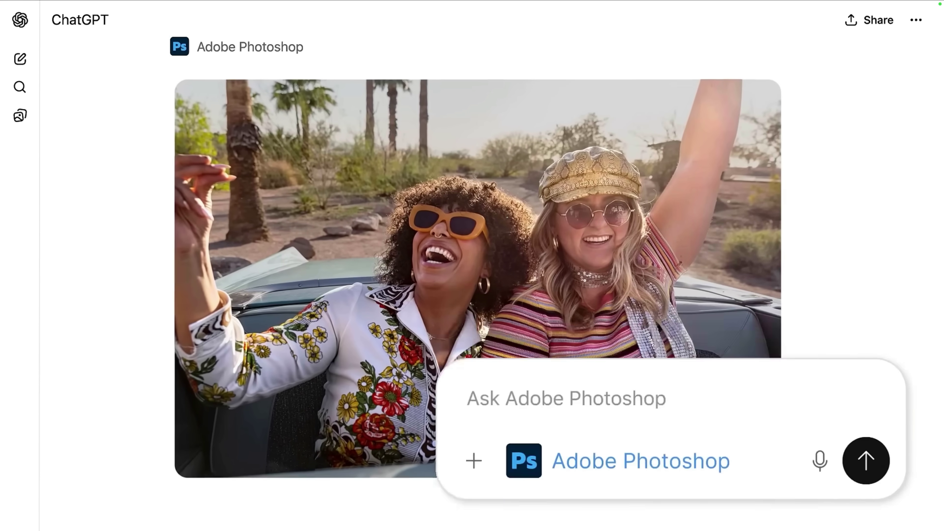
# Request creative background effects and raise the Comic halftone size from 20% to 30%
pyautogui.write('Add creative effects to the background')
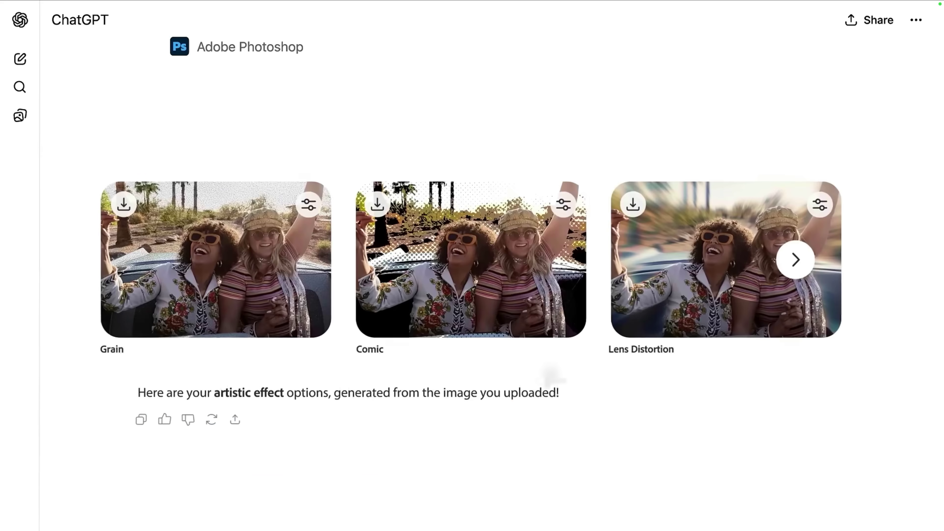
pyautogui.click(516, 327)
pyautogui.moveTo(665, 409); pyautogui.dragTo(693, 427)
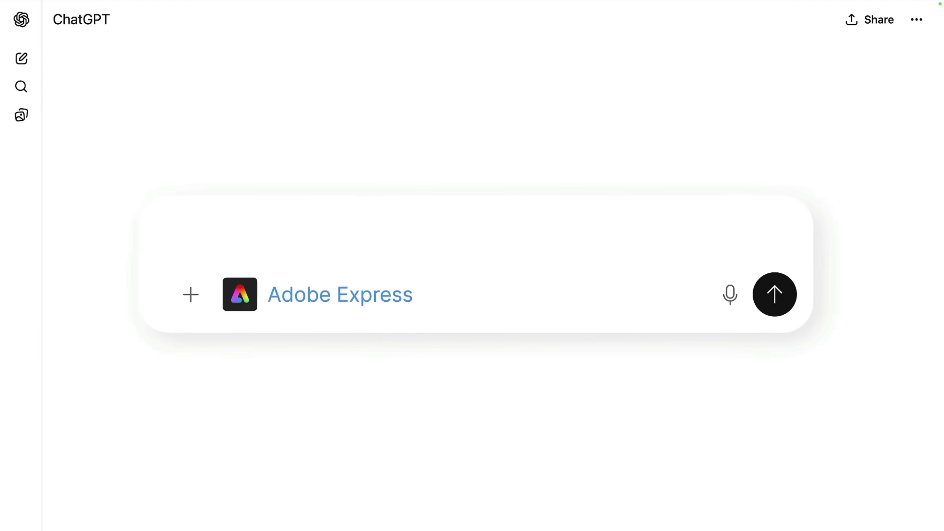
# Update the dance party invite copy to 'Dance Party, 8PM - MIDNIGHT, MARCH 26'
pyautogui.write('create an invite for my dance party')
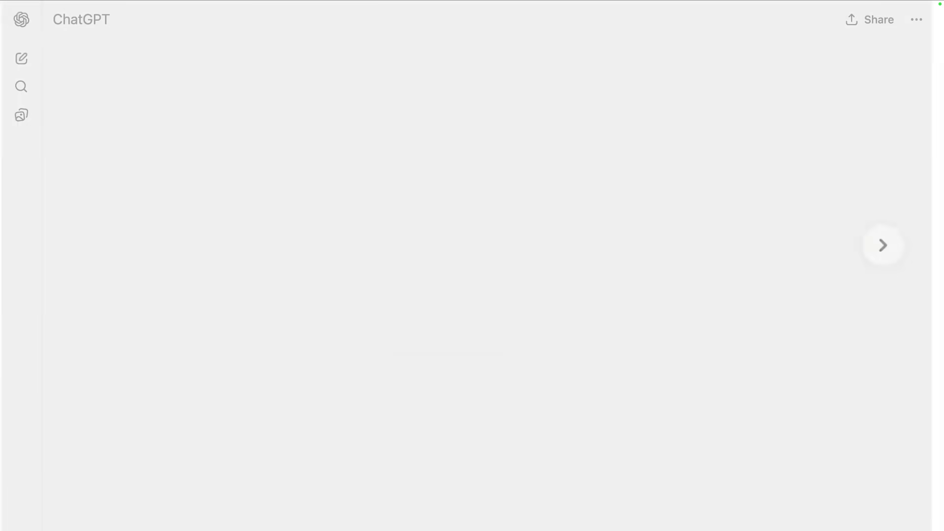
pyautogui.write('Update copy: Dance Party, 8PM - MIDNIGHT, MARCH 26')
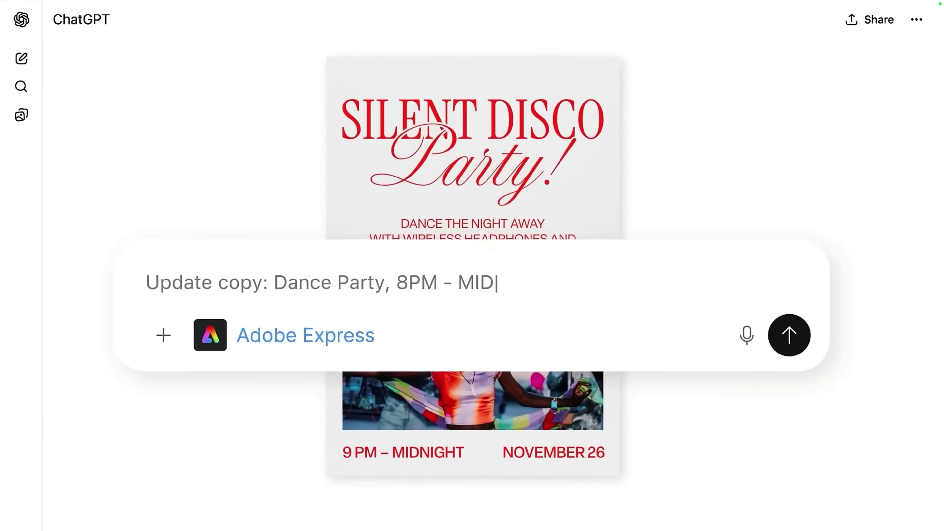
pyautogui.click(787, 336)
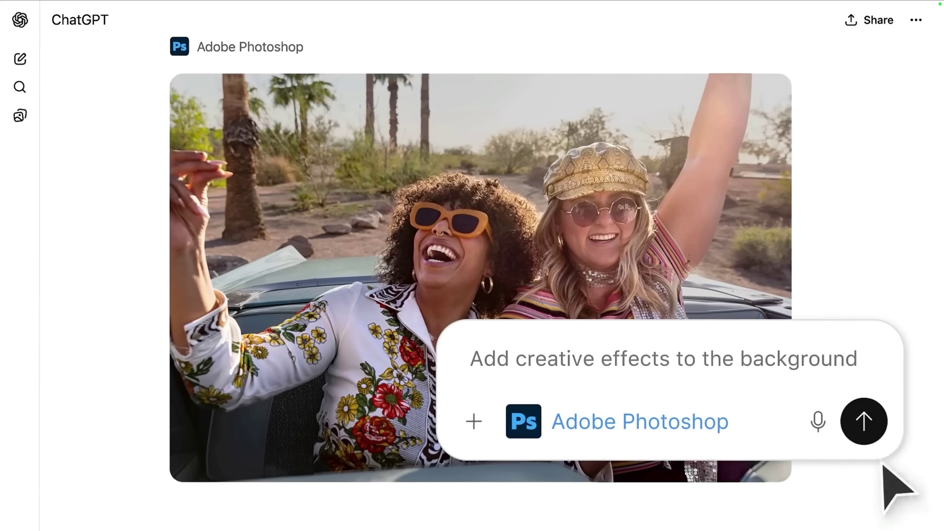
# Send the background effects request and set the Comic effect's halftone to 30%
pyautogui.click(864, 419)
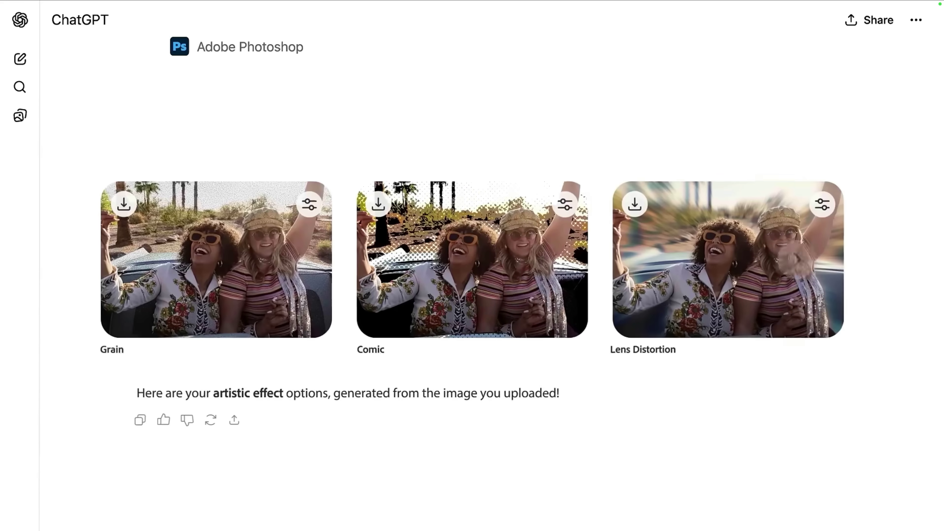
pyautogui.click(520, 331)
pyautogui.moveTo(639, 415); pyautogui.dragTo(691, 424)
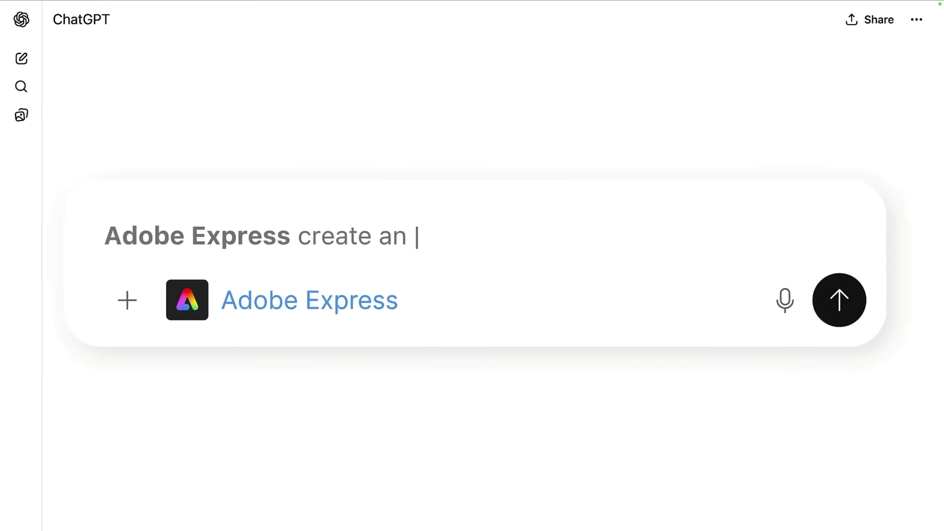
# Ask Adobe Express for dance party invites, pick Silent Disco Party, and begin an 'Update copy' prompt
pyautogui.write('invite for my dance party')
pyautogui.click(841, 298)
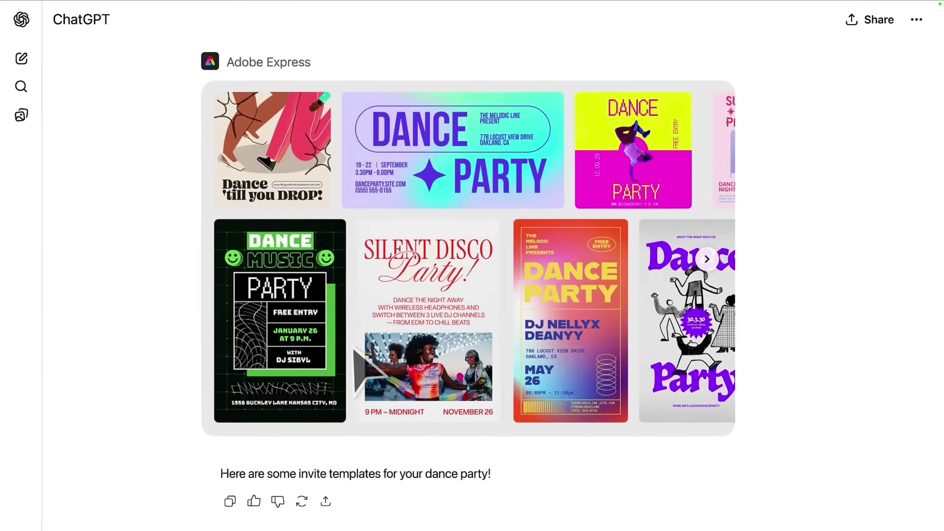
pyautogui.click(425, 294)
pyautogui.write('Update copy: Danc')
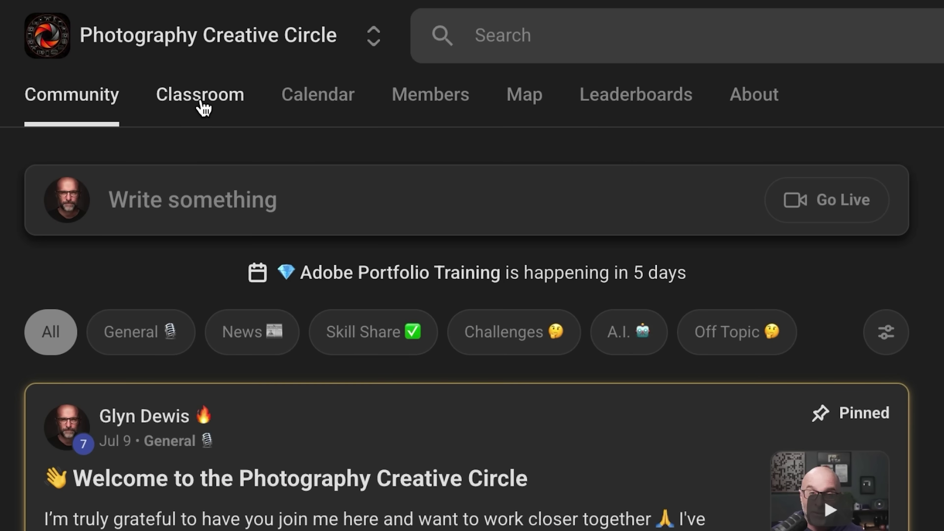
# Scroll through the Photography Creative Circle's Classroom course cards
pyautogui.click(201, 96)
pyautogui.scroll(-3, 472, 297)
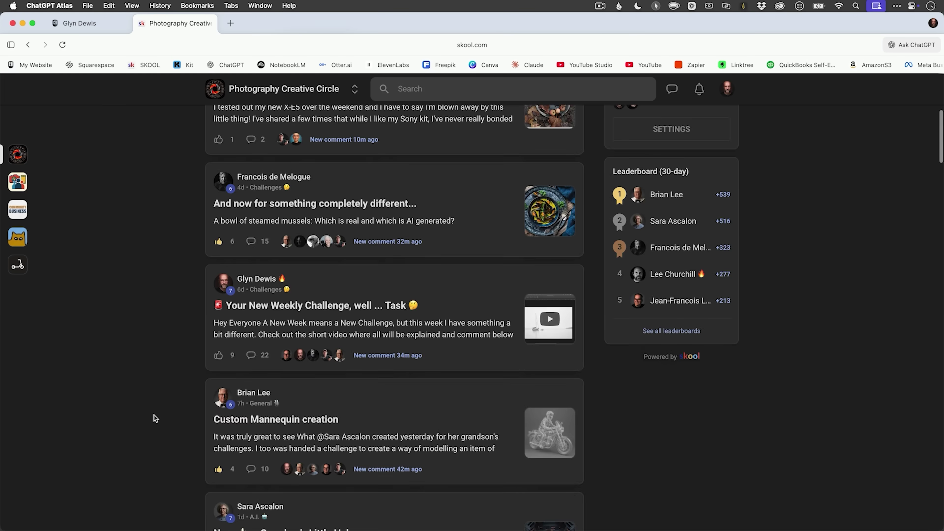
pyautogui.scroll(-10, 155, 416)
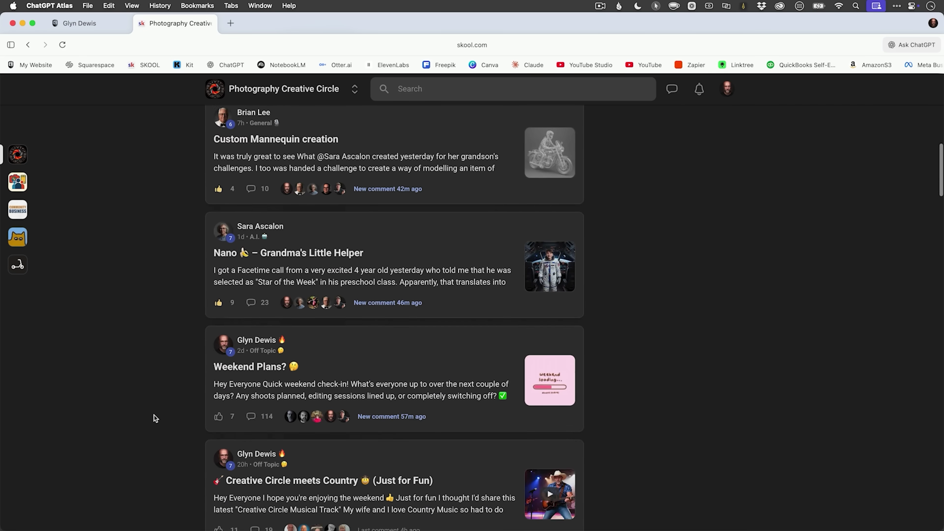